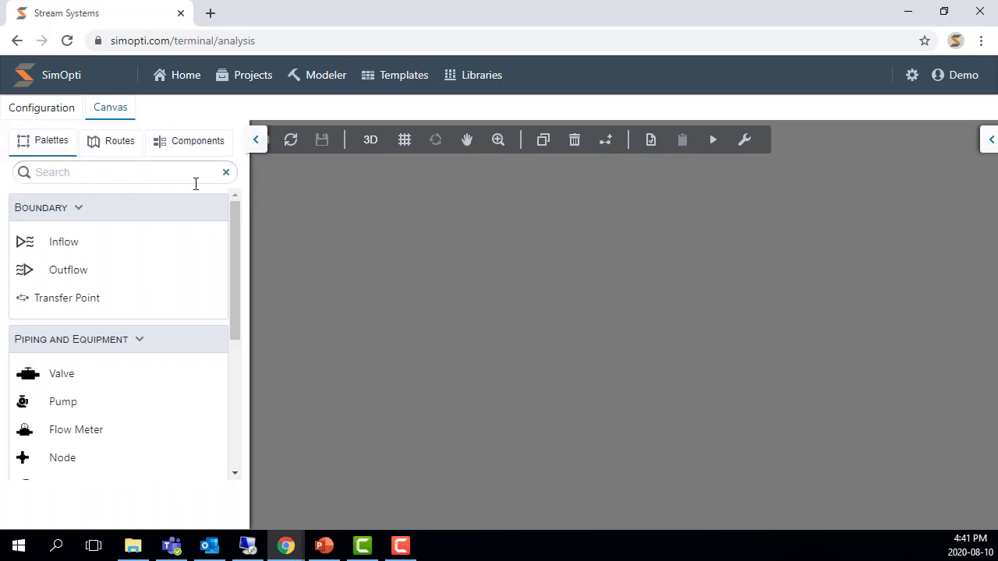
- Review the components in the Boundary, Piping and Equipment, Vessels and Transformation groups of the palette
scroll(91, 263, "down", 3)
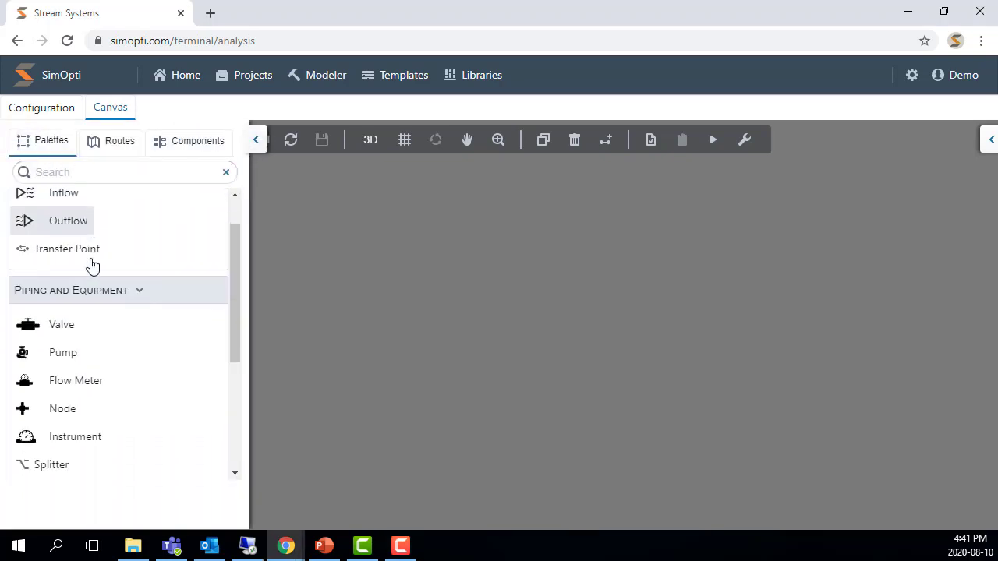
scroll(91, 265, "down", 2)
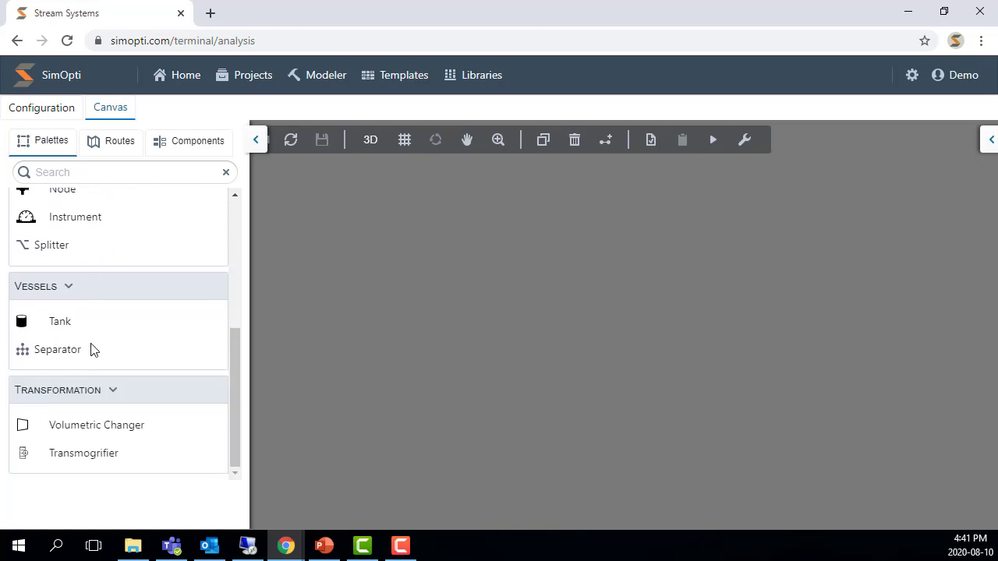
scroll(93, 435, "up", 5)
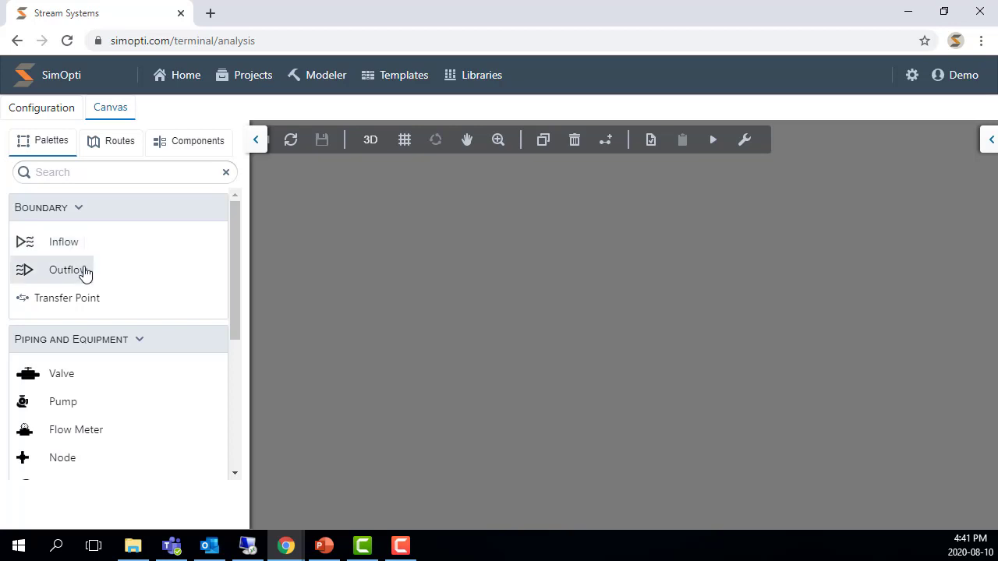
scroll(92, 287, "down", 3)
scroll(92, 287, "down", 1)
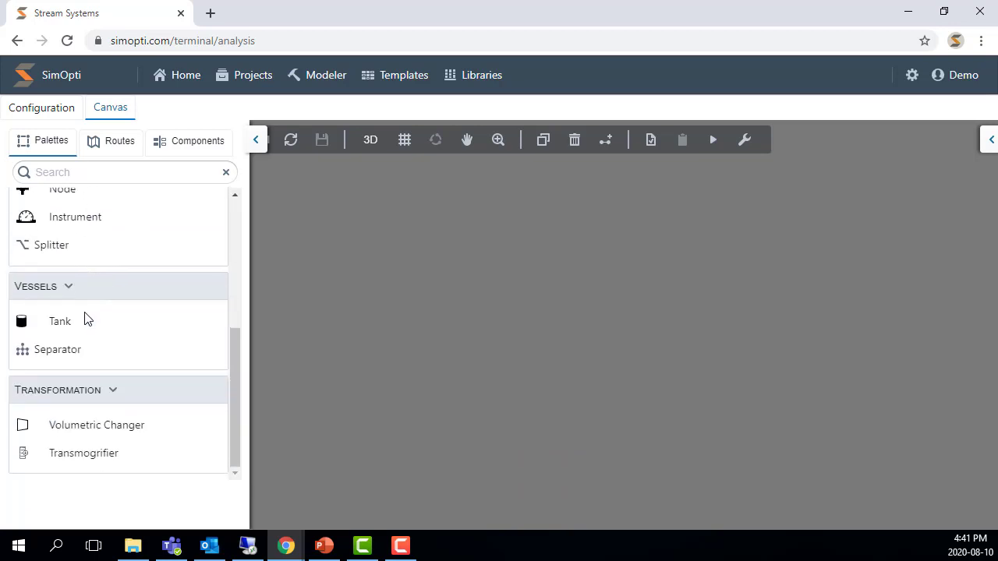
scroll(100, 343, "up", 2)
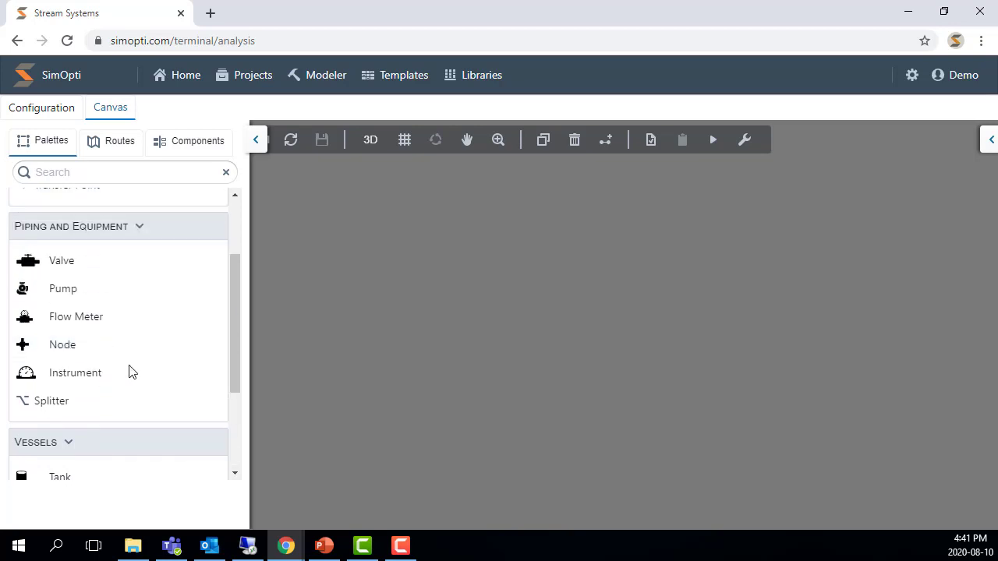
scroll(130, 372, "up", 3)
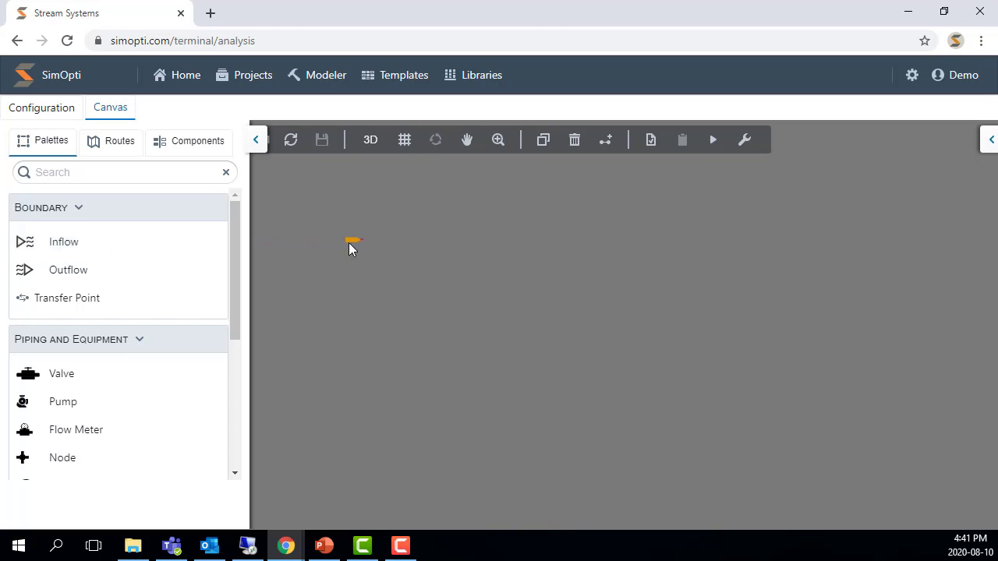
- Place an Inflow component in the upper-left area of the empty canvas
left_click_drag(348, 243, 373, 241)
scroll(370, 228, "up", 3)
scroll(370, 227, "down", 1)
scroll(370, 234, "down", 1)
scroll(369, 228, "up", 1)
left_click_drag(366, 258, 431, 292)
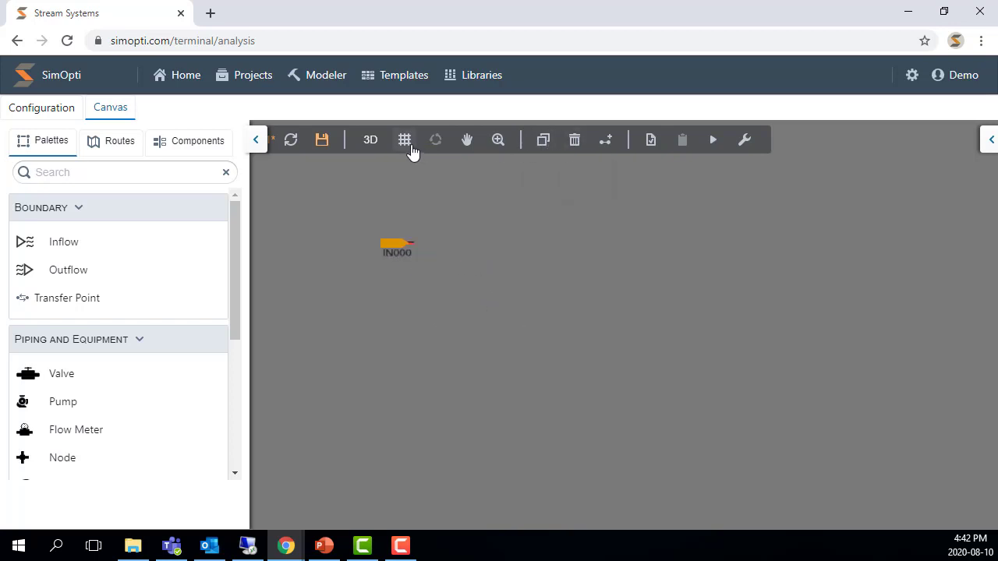
- Deselect the inflow and display the grid on the canvas
left_click(466, 277)
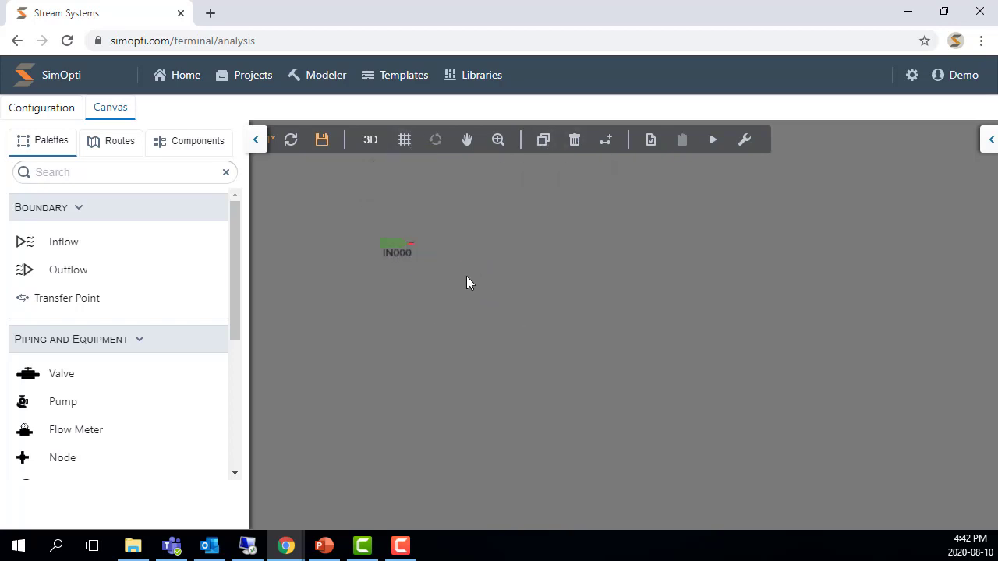
left_click(406, 144)
scroll(359, 211, "up", 3)
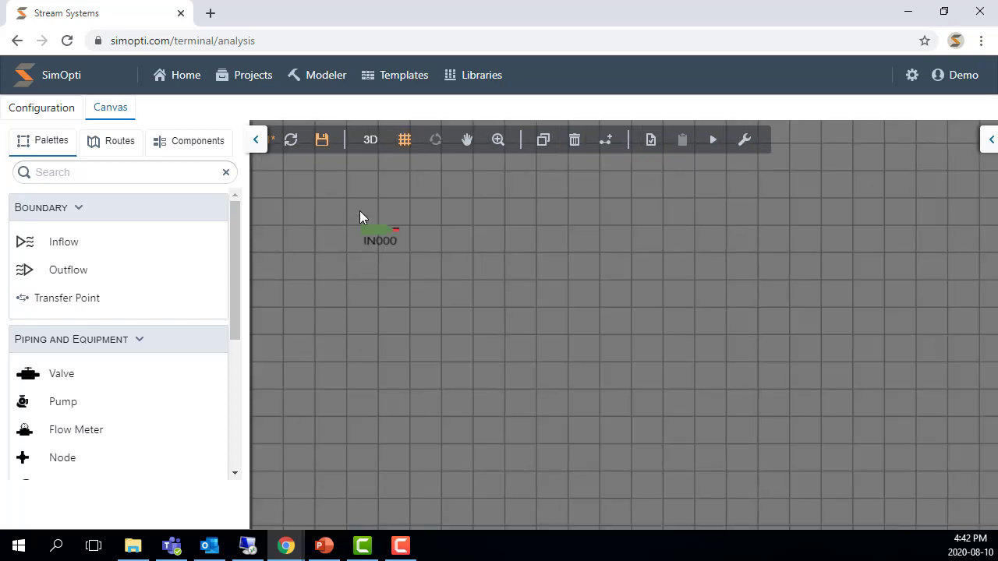
left_click_drag(363, 258, 477, 357)
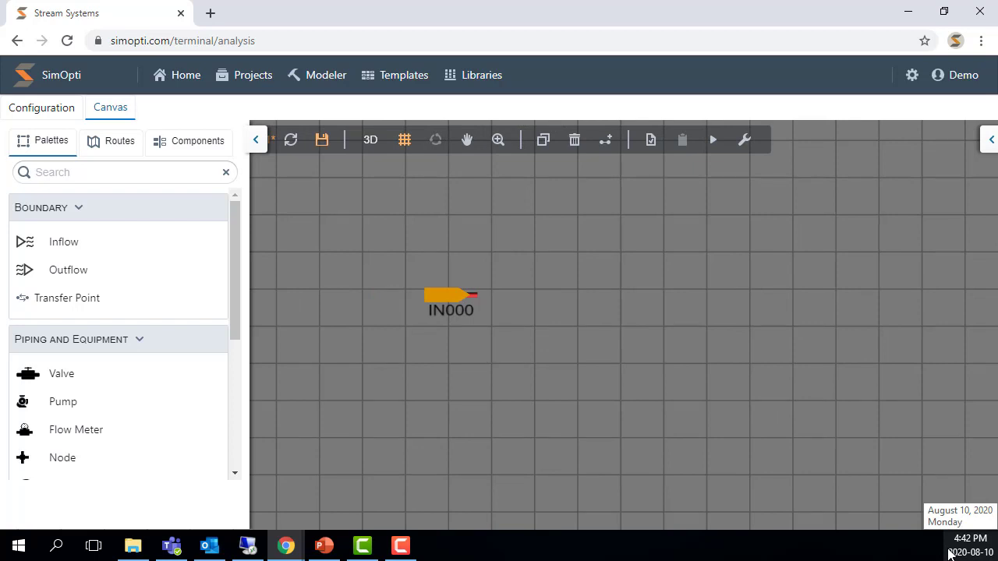
- Nudge the inflow a little to the right in seven slow-movement increments
key("Right")
key("Right")
key("Right")
key("Right")
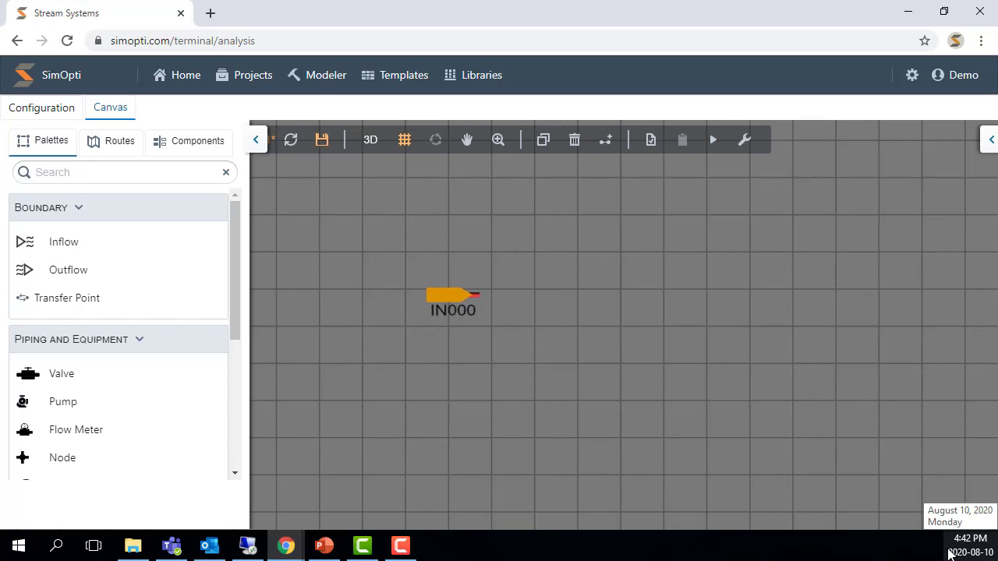
key("Right")
key("Right")
key("Right")
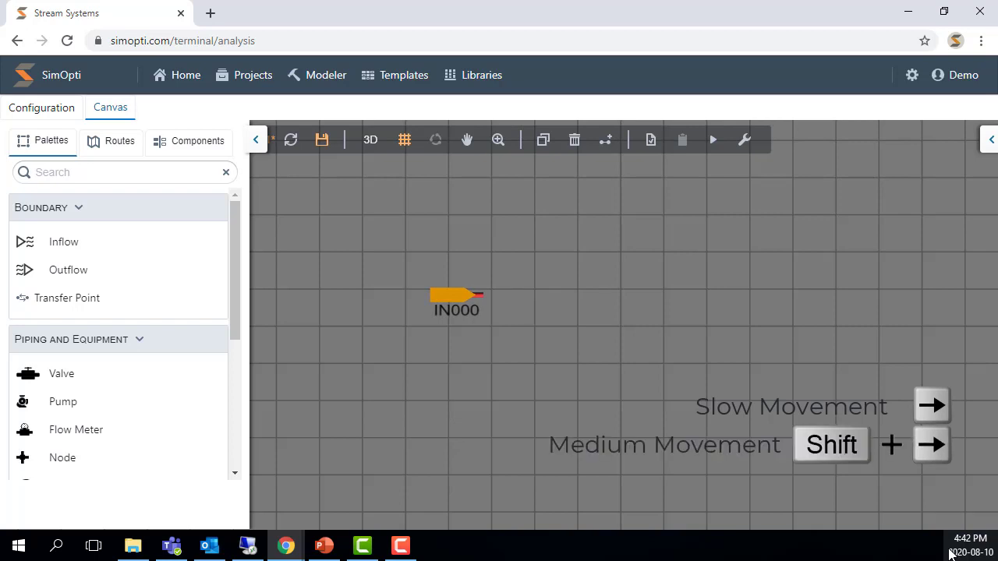
- Shift the inflow right in eight medium-movement increments so its outlet passes the next vertical grid line
key("shift+Right")
key("shift+Right")
key("shift+Right")
key("shift+Right")
key("shift+Right")
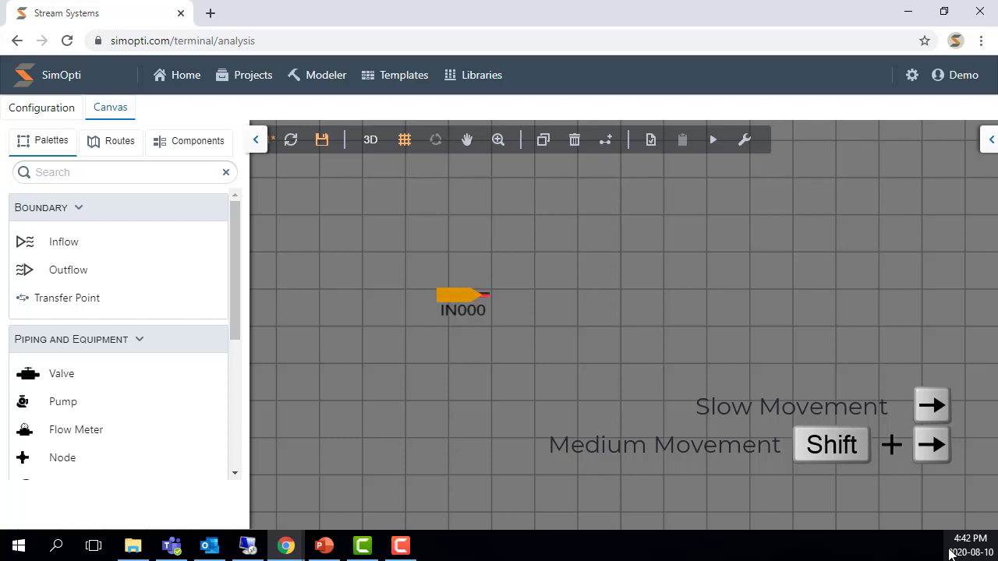
key("shift+Right")
key("shift+Right")
key("shift+Right")
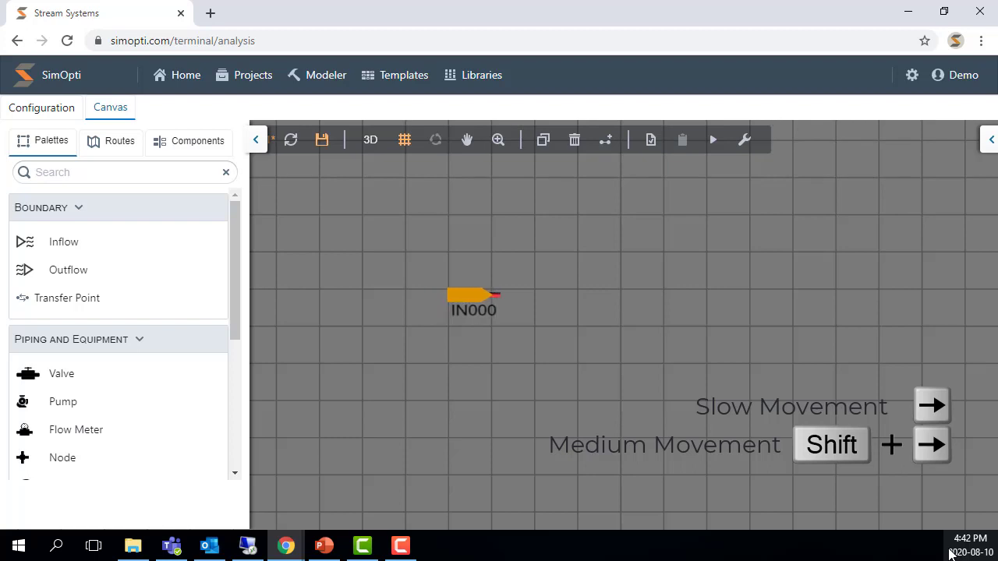
- Raise the inflow in six medium-movement increments, with one more medium increment to the right
key("shift+Up")
key("shift+Up")
key("shift+Up")
key("shift+Up")
key("shift+Up")
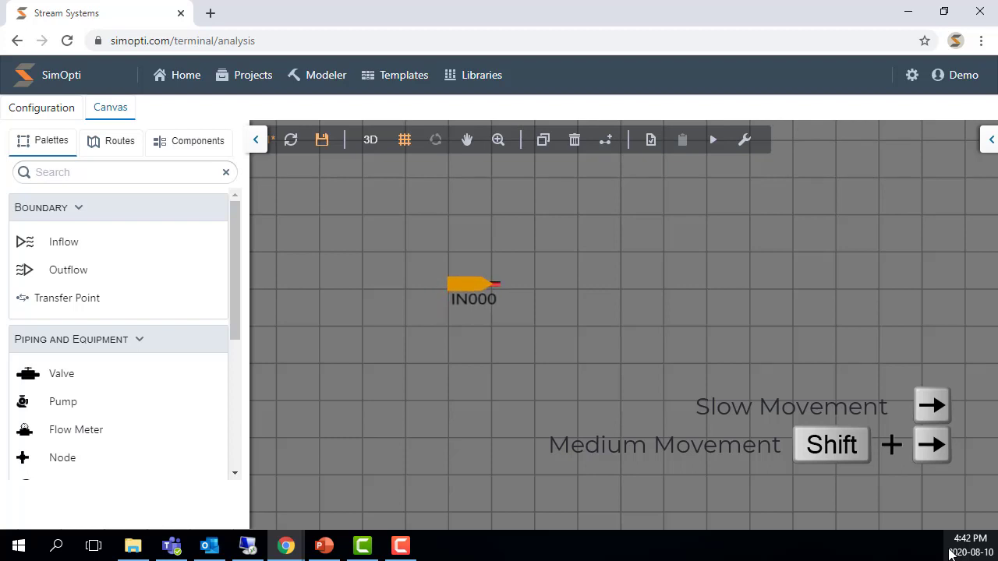
key("shift+Right")
key("shift+Up")
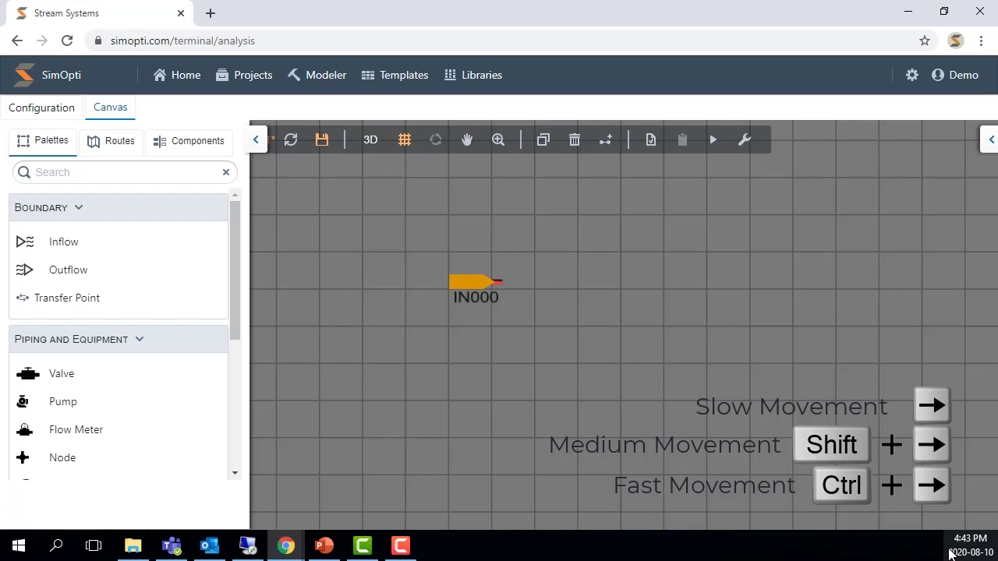
- Try fast movement on the inflow with four increments to the right and four back to the left
key("ctrl+Right")
key("ctrl+Right")
key("ctrl+Right")
key("ctrl+Right")
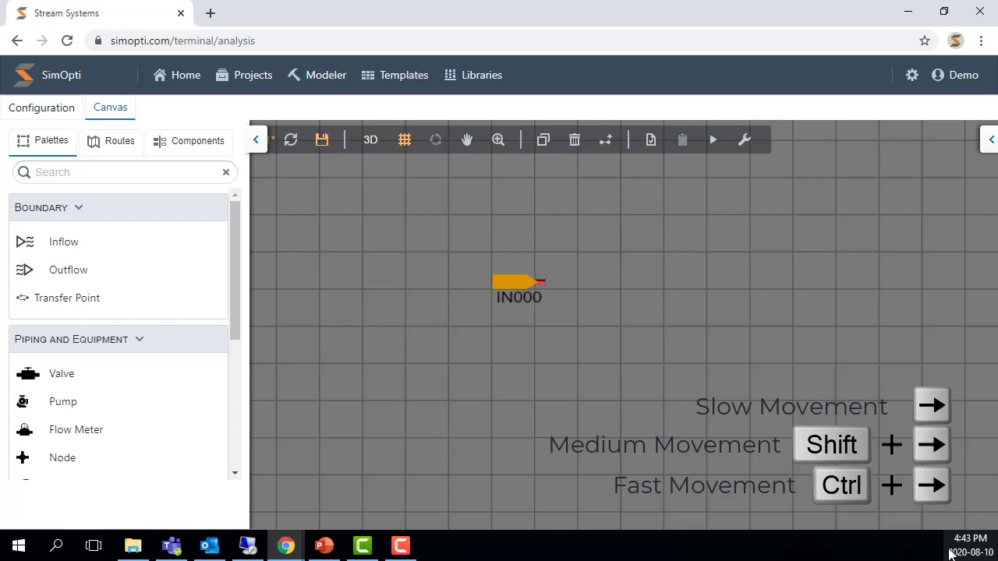
key("ctrl+Left")
key("ctrl+Left")
key("ctrl+Left")
key("ctrl+Left")
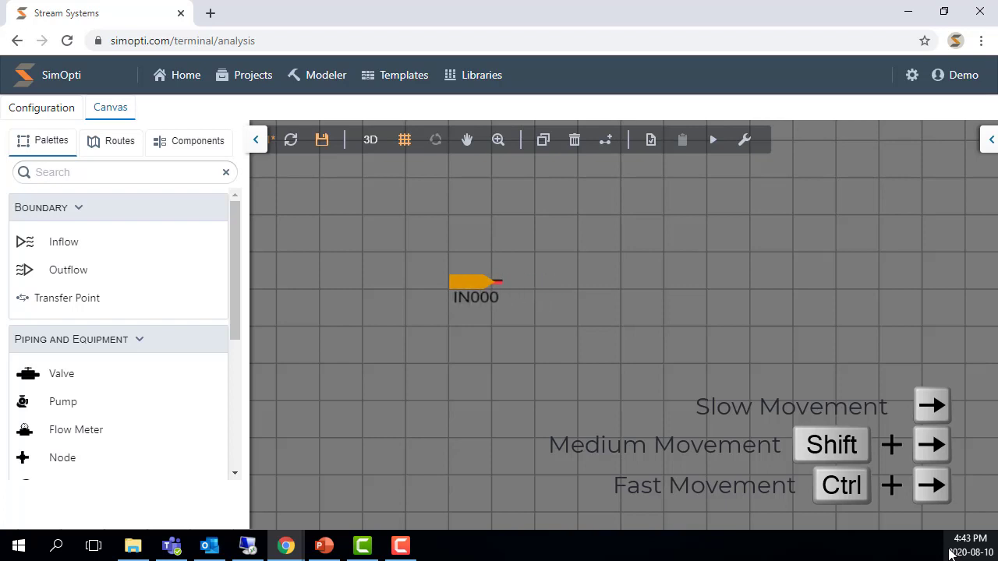
- Place a second Inflow directly below the first one, aligned with it vertically
scroll(490, 299, "down", 3)
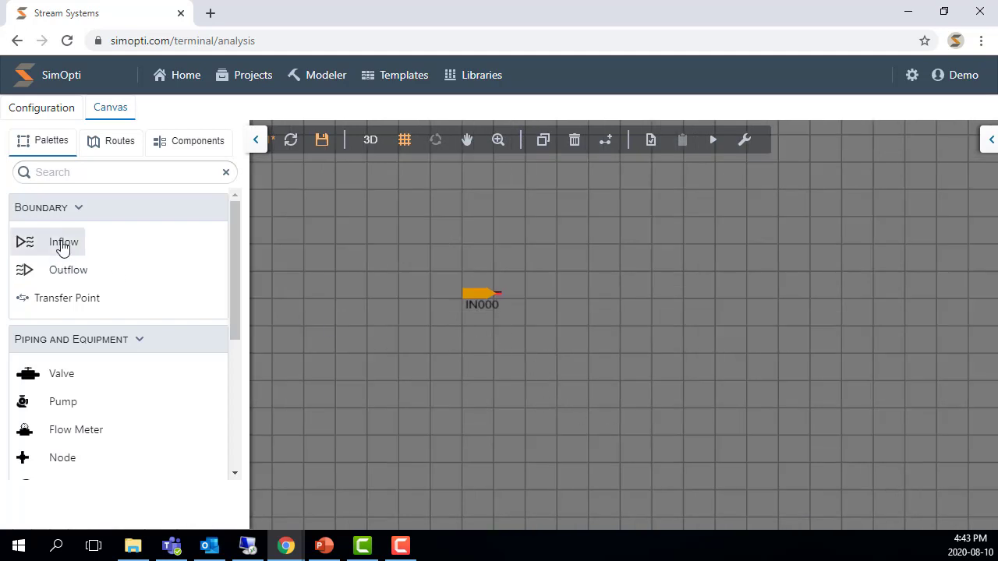
left_click_drag(62, 247, 461, 435)
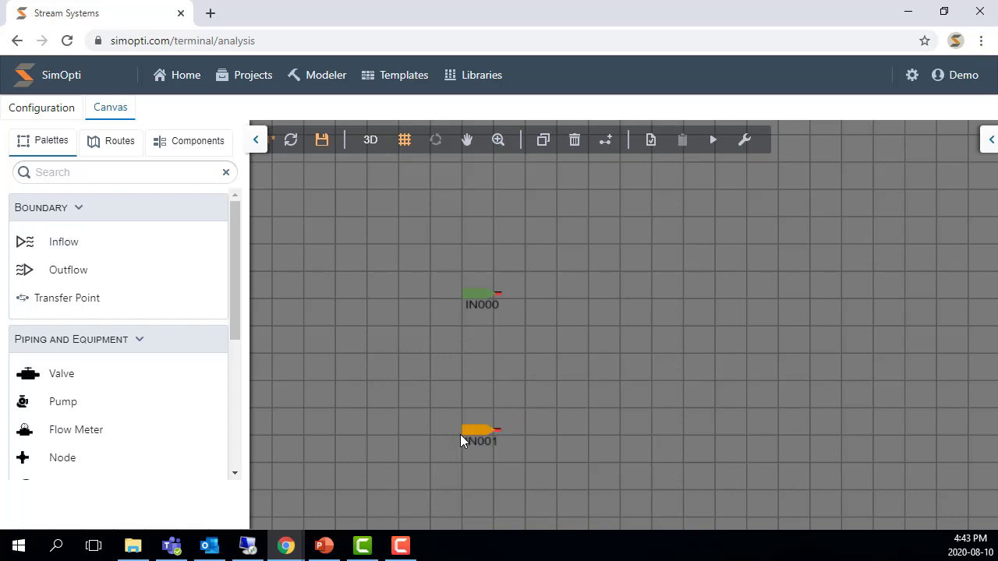
- Place two Tank components to the right of the inflows, one level with each inflow
left_click_drag(751, 371, 570, 329)
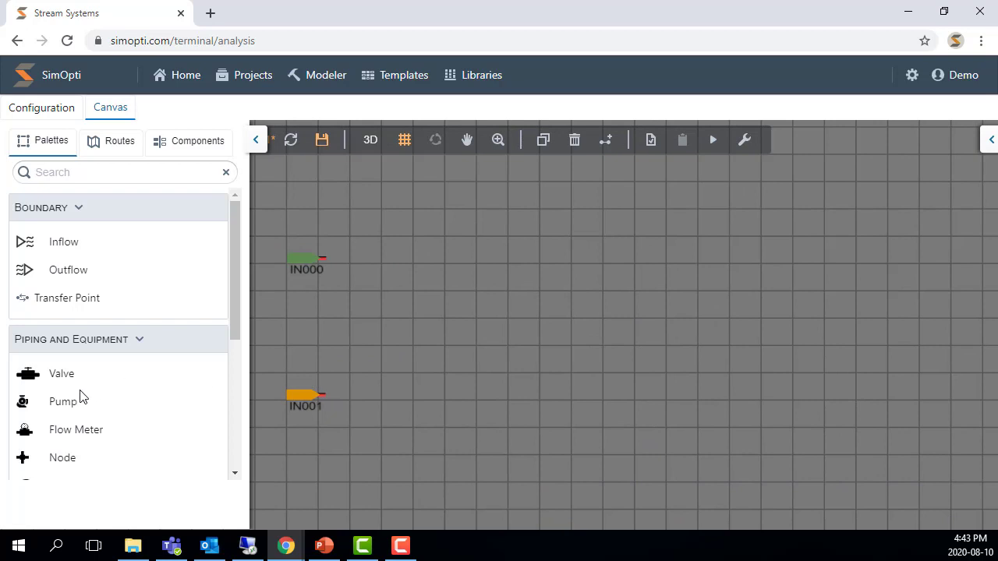
scroll(118, 348, "down", 4)
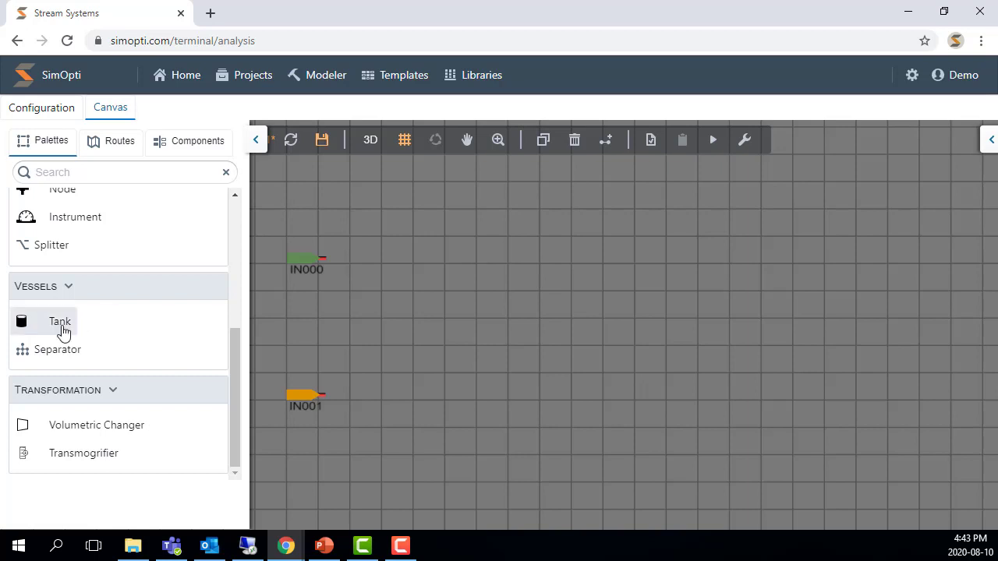
left_click(61, 330)
left_click_drag(61, 330, 571, 278)
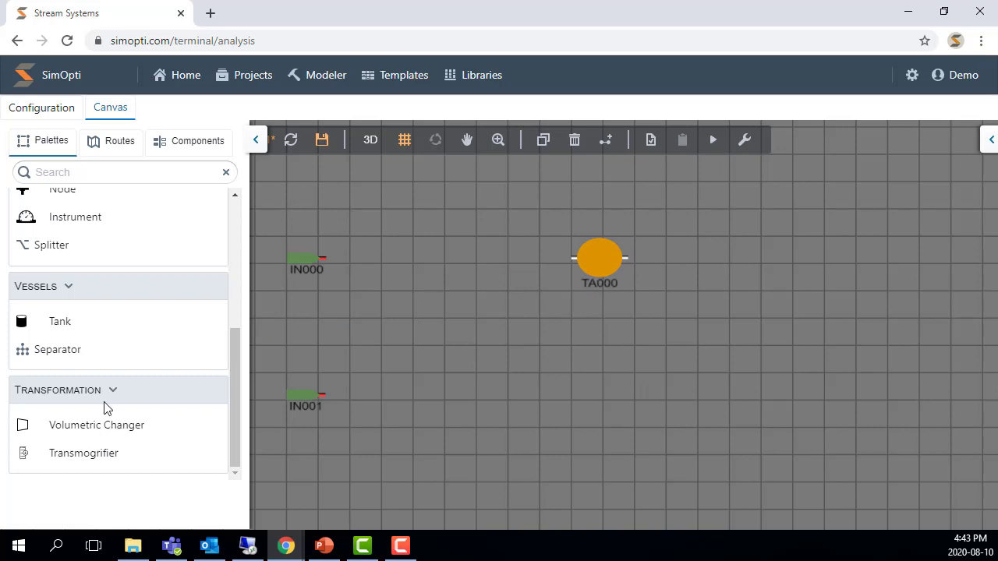
left_click_drag(58, 330, 573, 411)
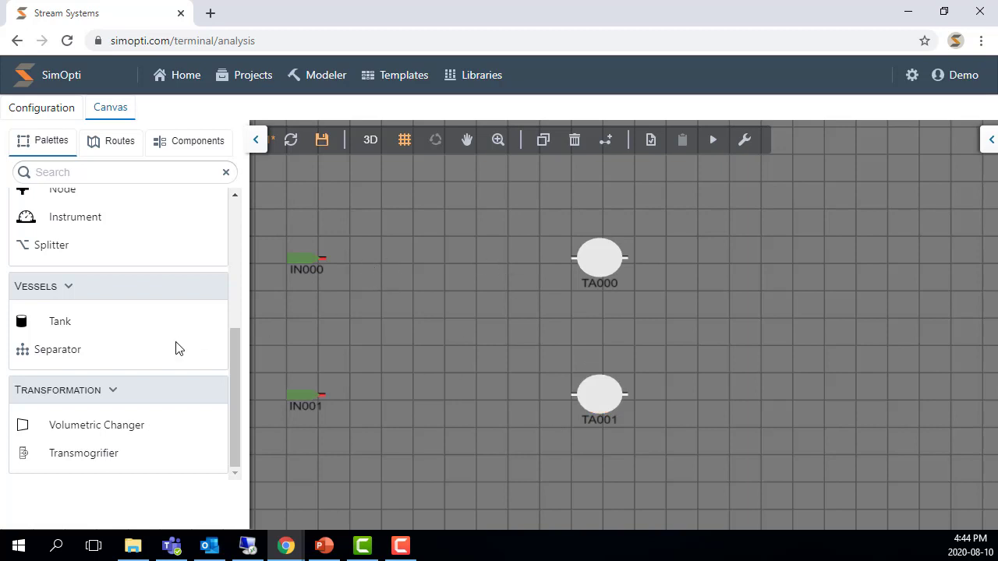
- Place four Nodes between the inflows and tanks, two in each row, and cancel the extra node placement
scroll(165, 352, "up", 3)
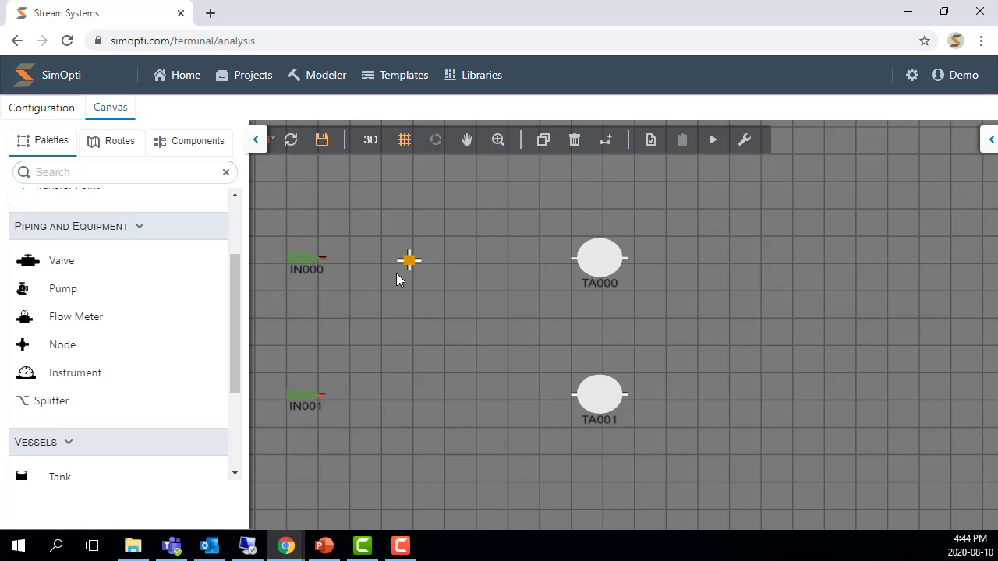
key("ctrl")
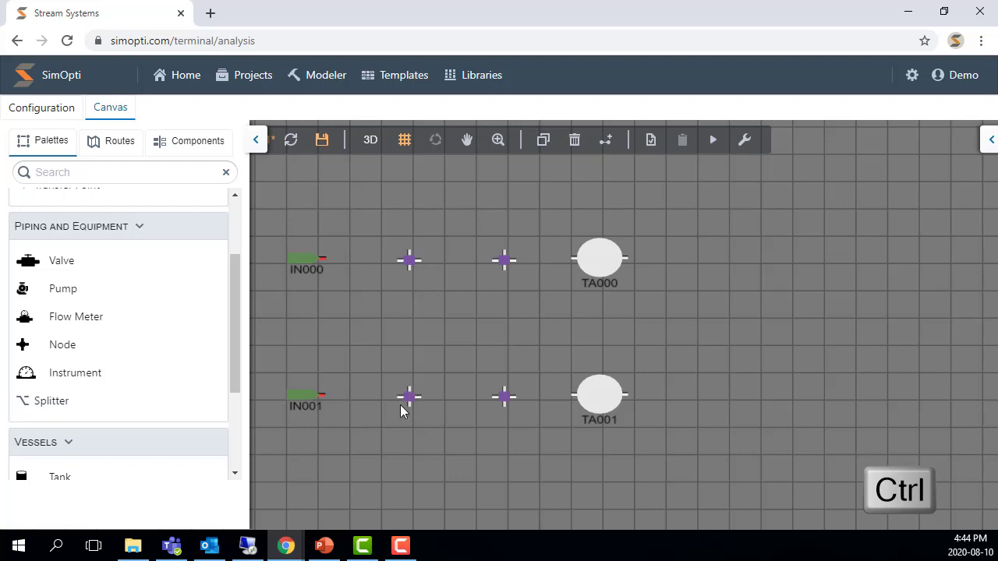
left_click_drag(400, 405, 417, 368)
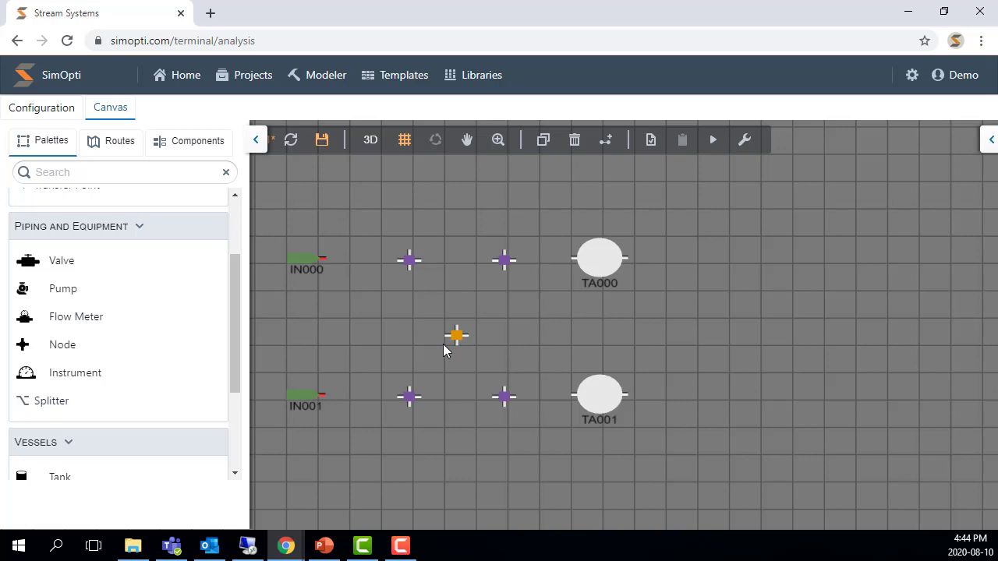
key("Escape")
- Use Connection Mode to pipe the upper inflow's outlet to the left port of the nearest node, ending the pipe there
left_click(608, 144)
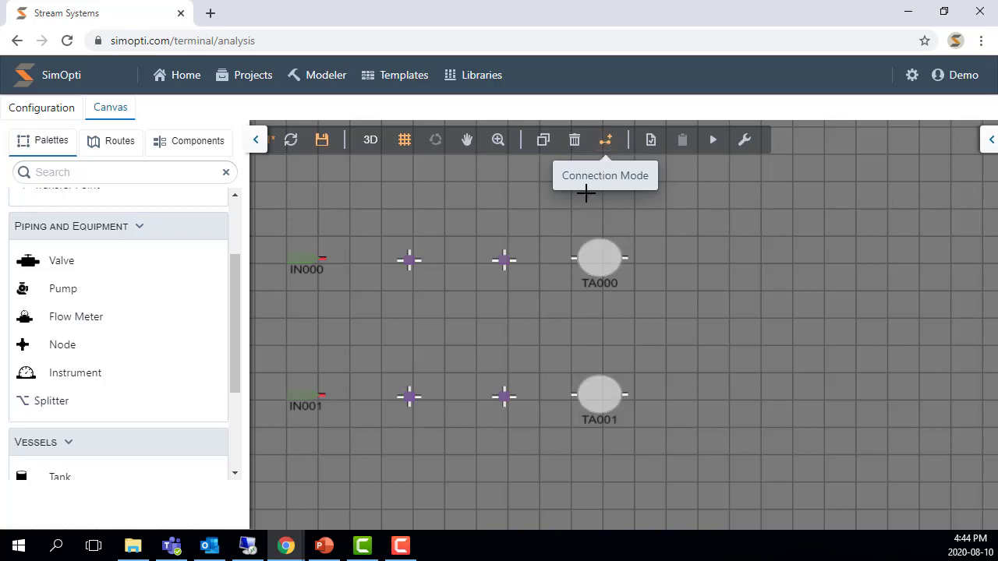
scroll(311, 252, "up", 3)
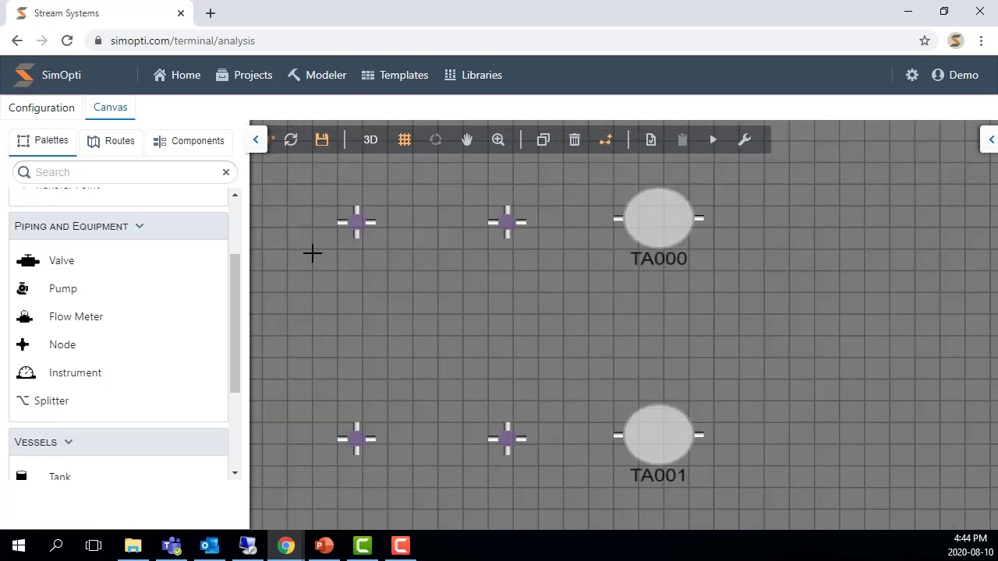
left_click_drag(330, 274, 501, 302)
left_click(611, 148)
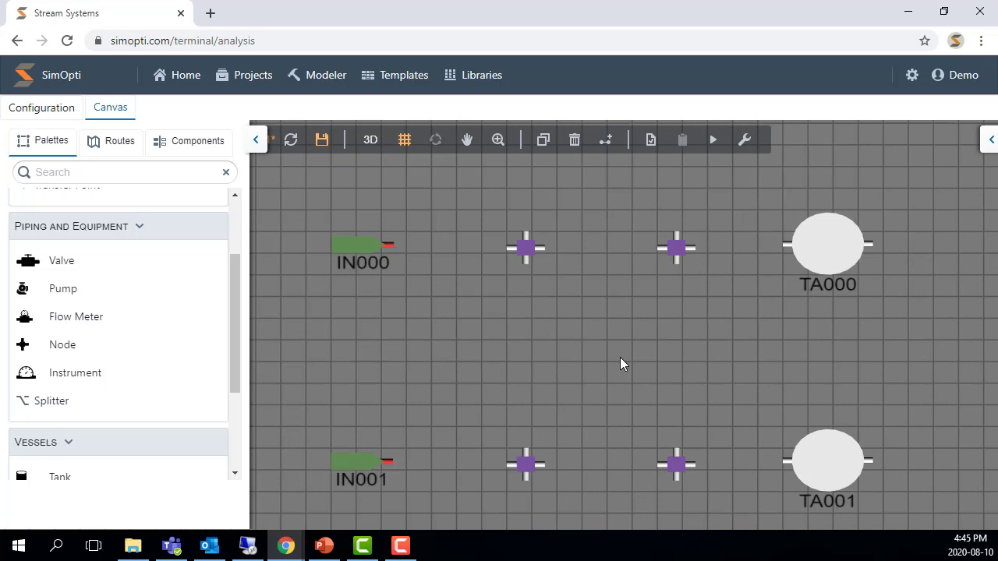
left_click(606, 148)
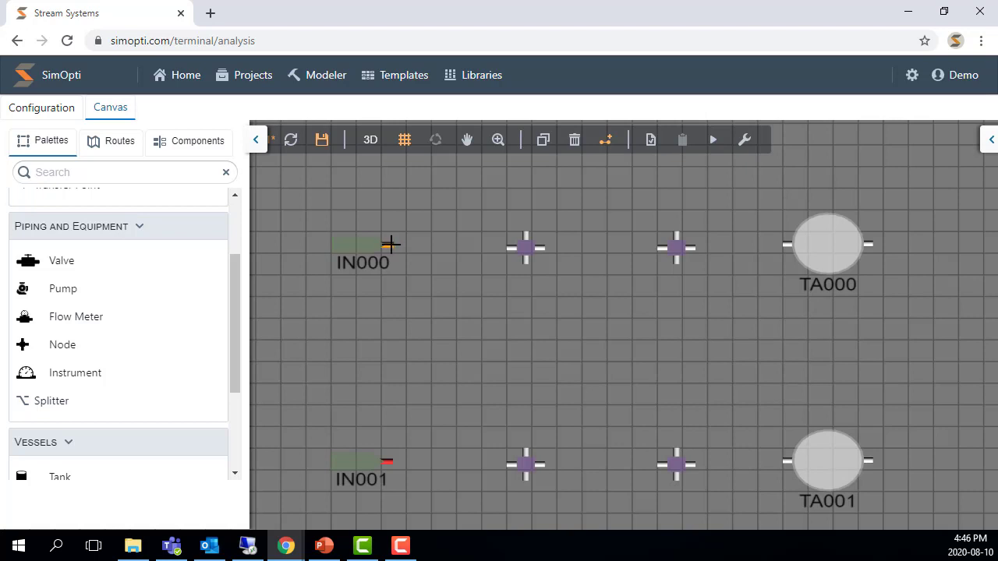
left_click_drag(390, 244, 513, 248)
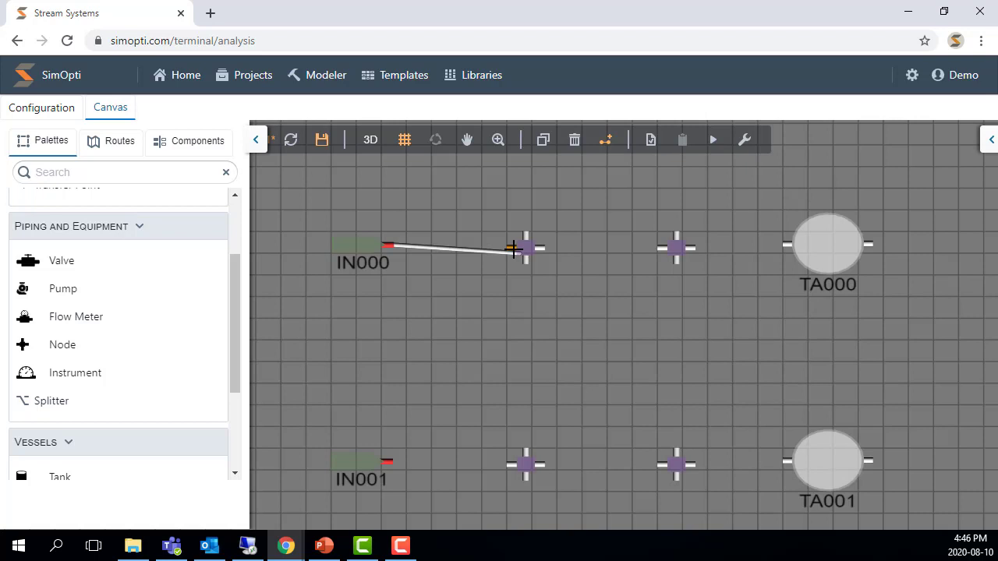
left_click(513, 248)
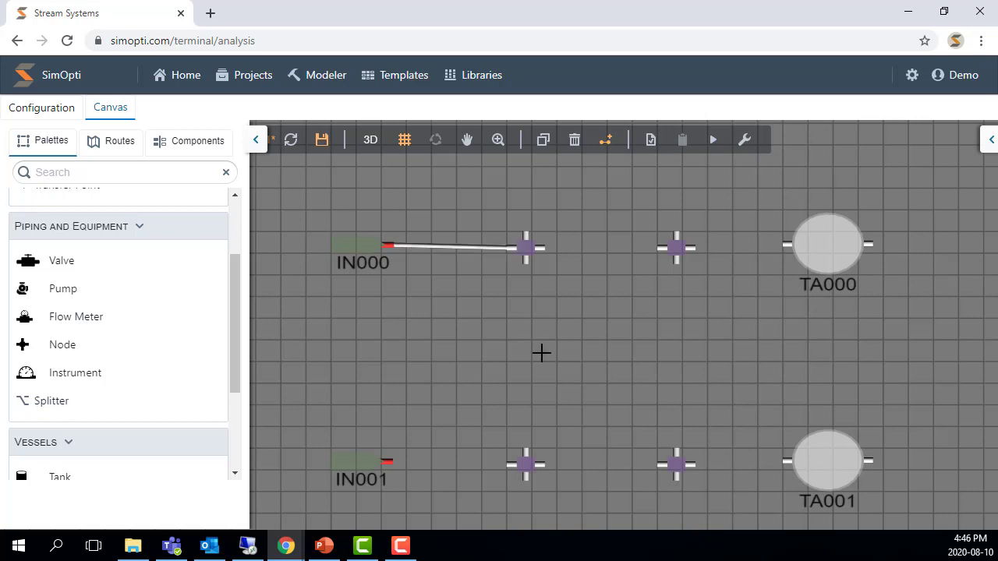
key("e")
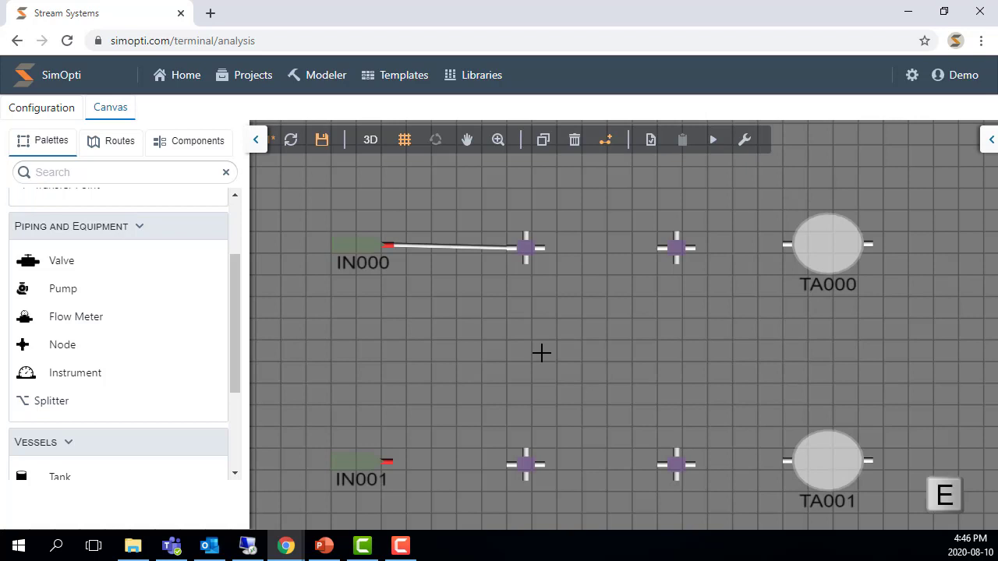
key("e")
- Pipe the upper row through both nodes to tank TA000, and connect the first upper node's lower port diagonally to the second lower node
left_click(509, 250)
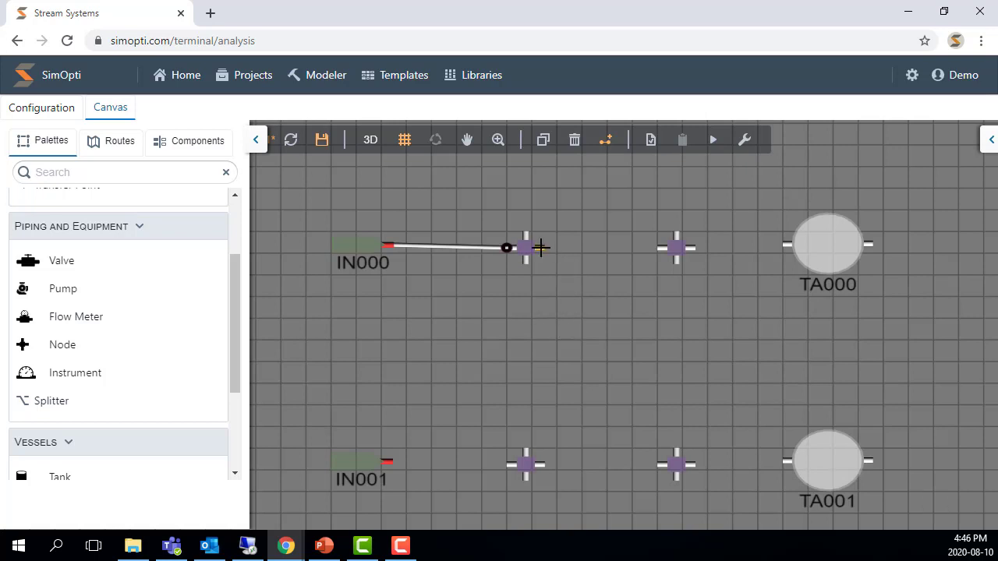
left_click_drag(539, 247, 782, 244)
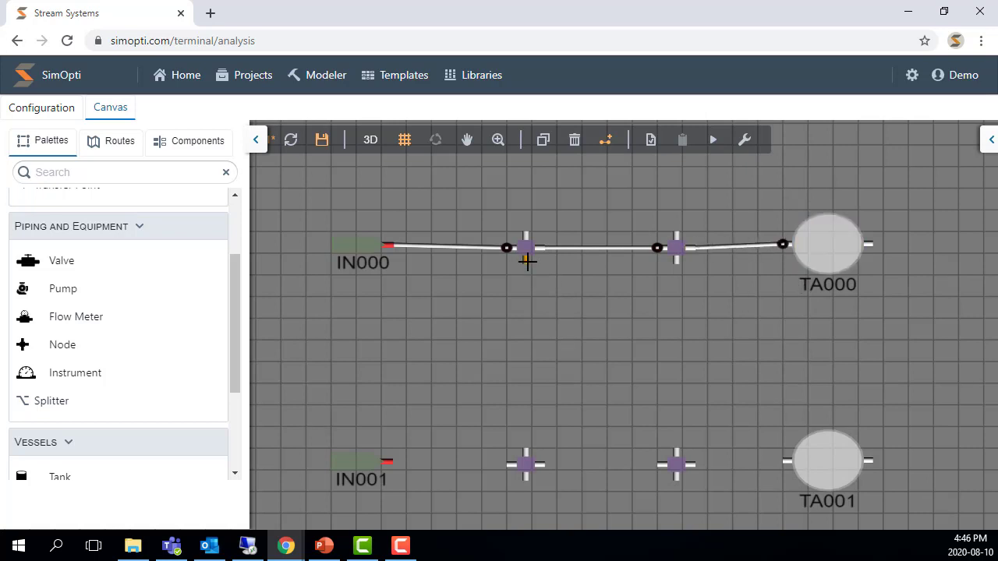
left_click_drag(527, 262, 676, 450)
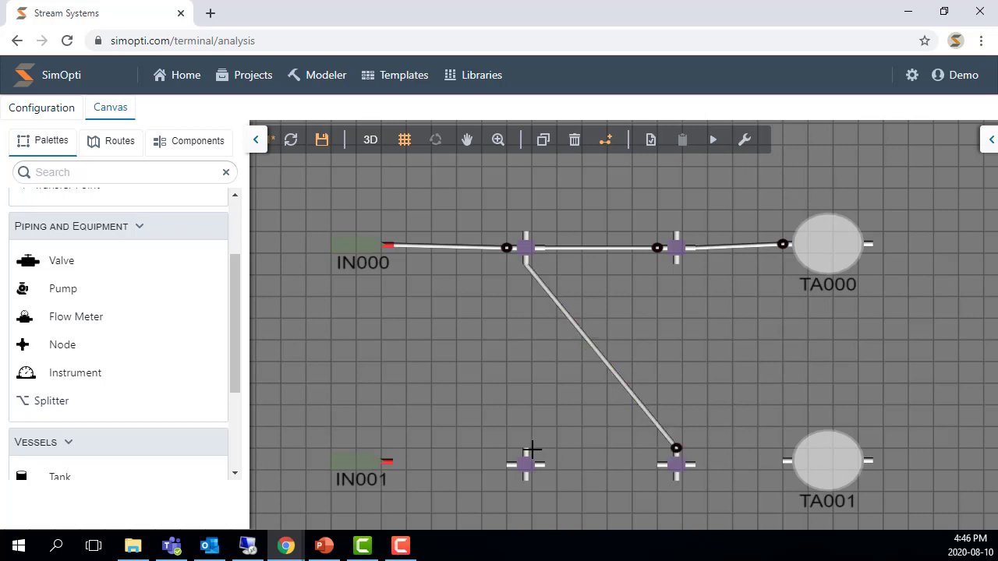
- Pipe inflow IN001 through both lower nodes to TA001 with a diagonal branch to the second upper node, and save the scenario
mouse_move(389, 461)
left_mouse_down()
mouse_move(508, 464)
mouse_move(675, 264)
left_mouse_up()
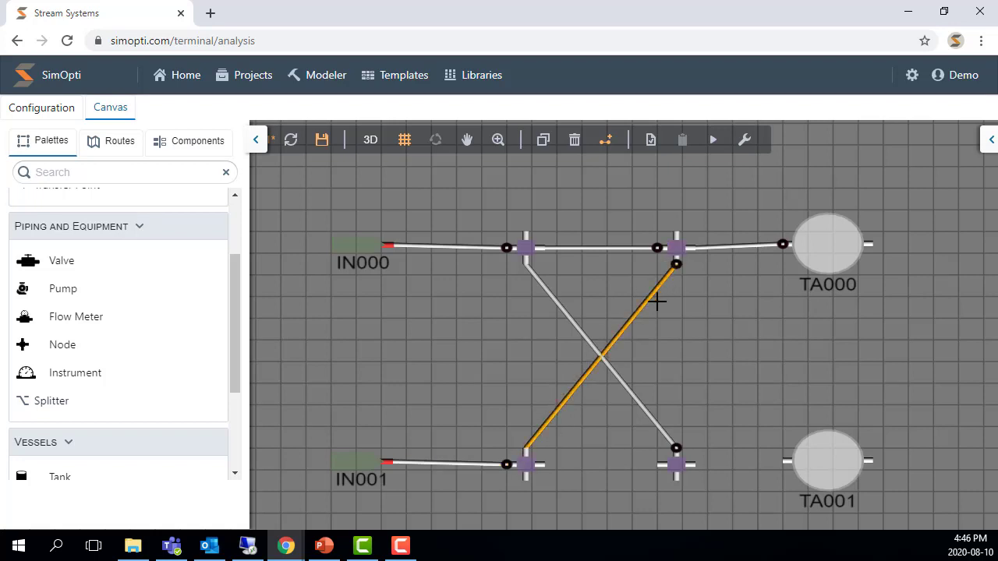
left_click_drag(542, 465, 805, 460)
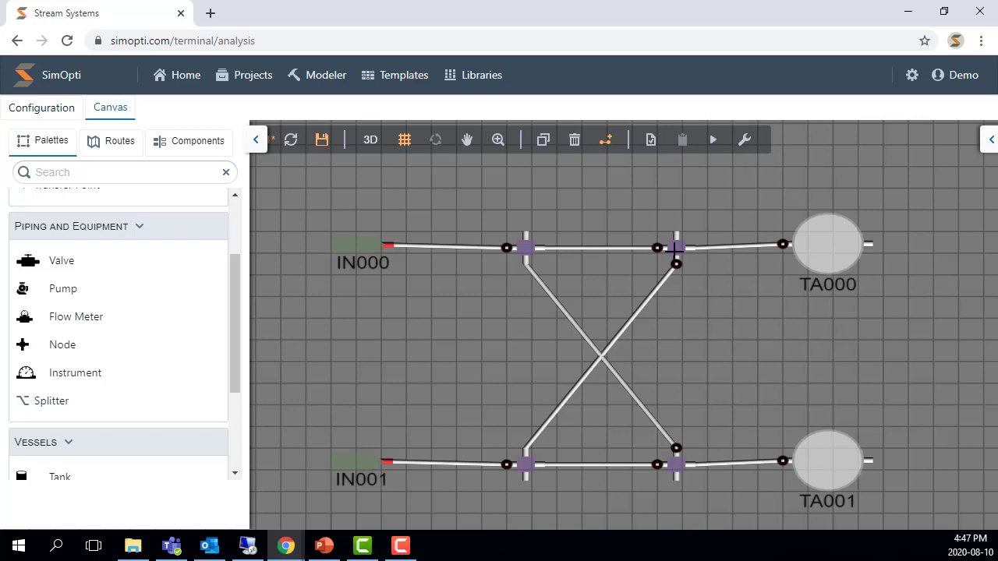
left_click(323, 145)
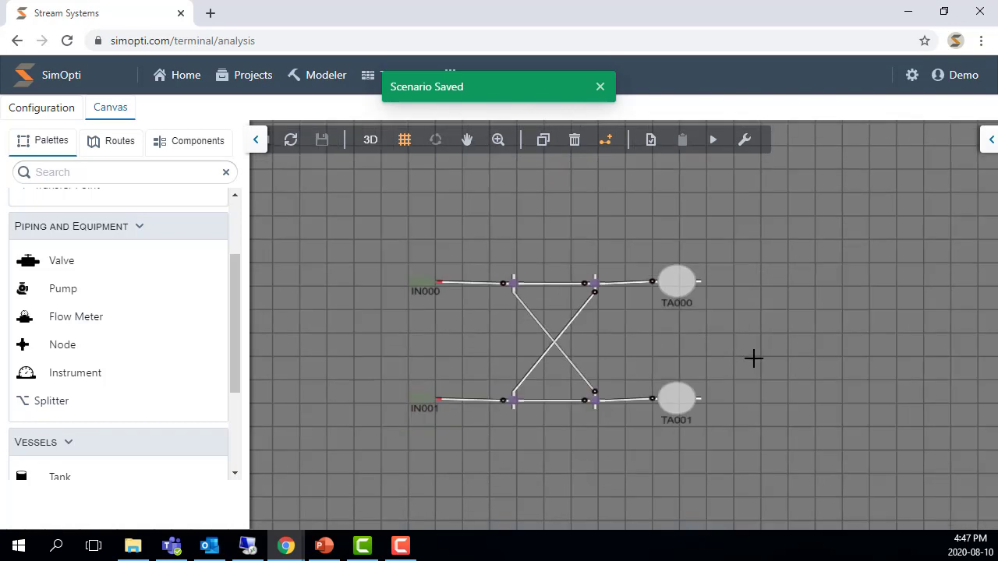
- Place two Outflow components well beyond the tanks, one level with each tank
left_click_drag(727, 352, 632, 367)
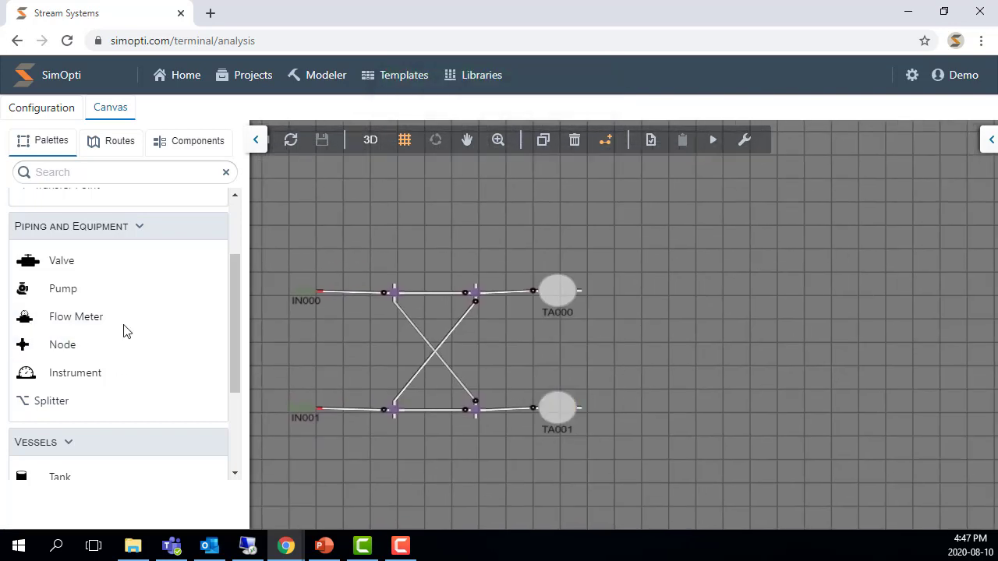
scroll(125, 331, "up", 1)
scroll(124, 332, "up", 3)
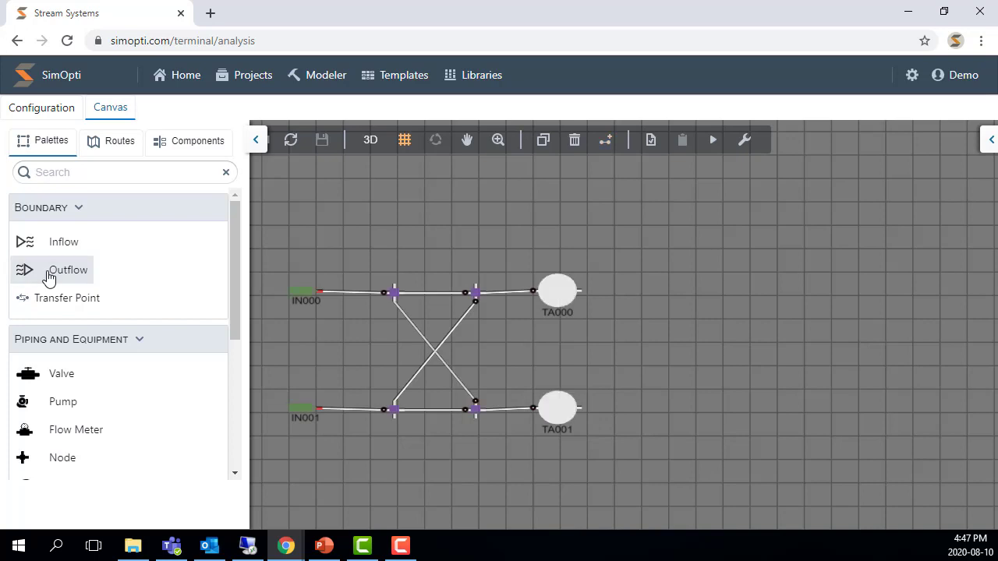
left_click_drag(265, 281, 831, 294)
left_click_drag(51, 269, 831, 411)
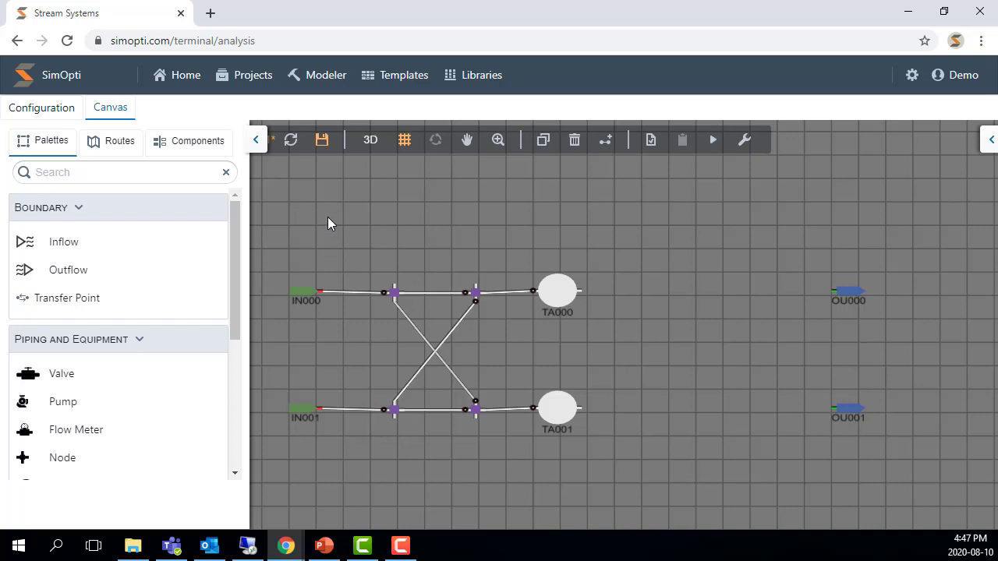
- Duplicate the four nodes with their connecting pipes and position the copy between the tanks and the outflows, aligned with both rows
left_click_drag(327, 218, 524, 447)
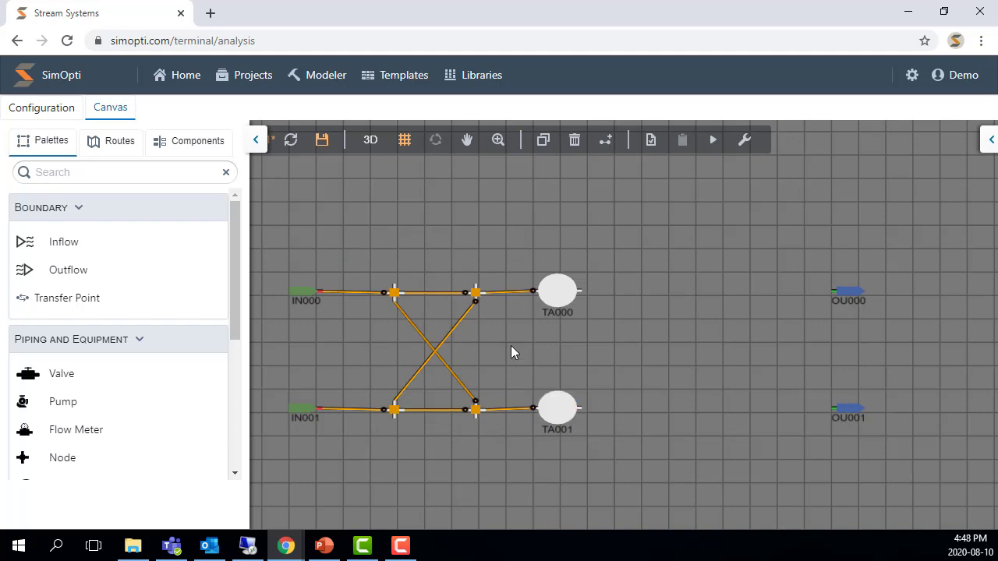
key("ctrl+c")
key("ctrl+v")
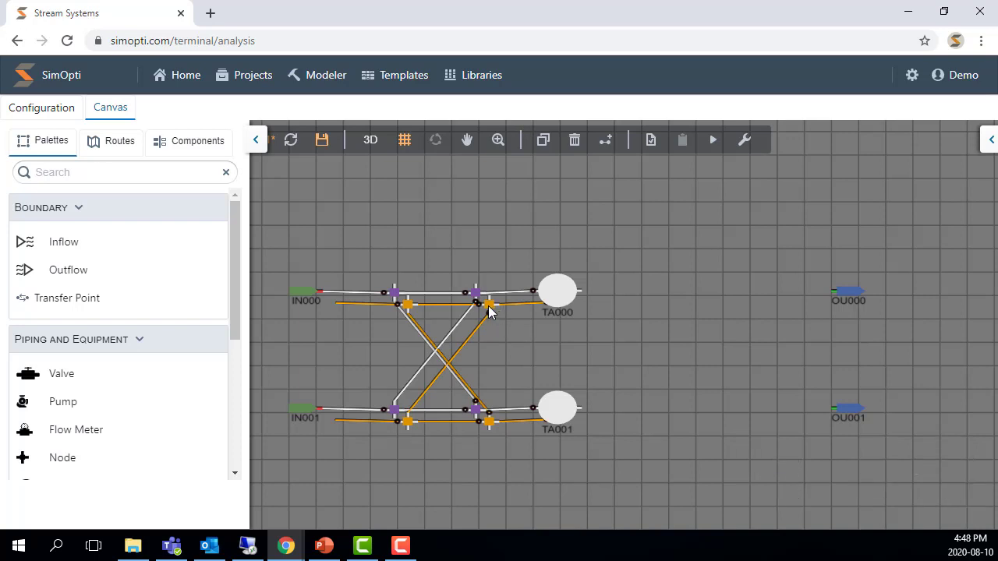
left_click_drag(505, 337, 738, 297)
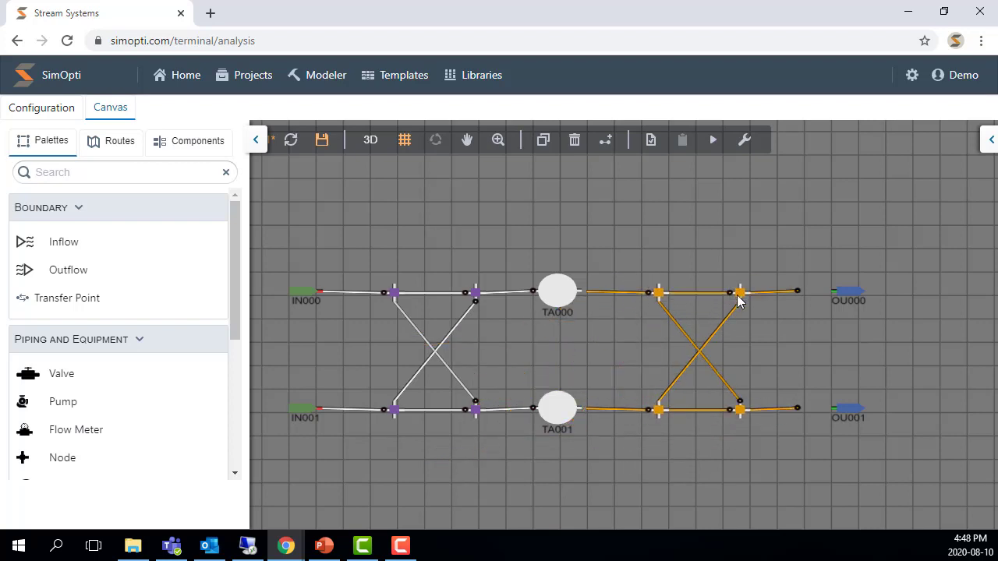
left_click(614, 345)
- Attach the copied network's loose pipe ends to the tank outlets and to the inlets of outflows OU000 and OU001
scroll(569, 351, "up", 3)
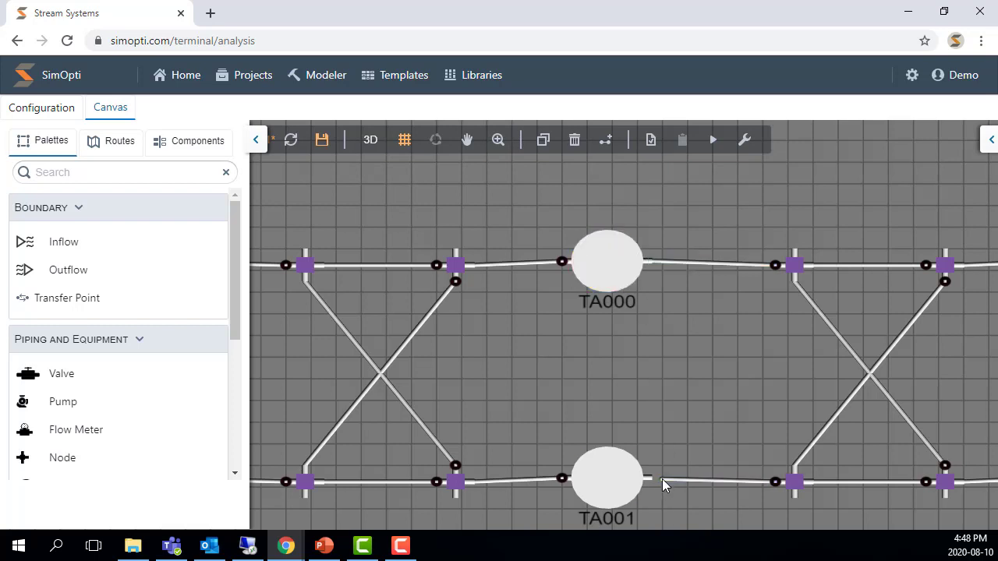
left_click_drag(662, 478, 650, 479)
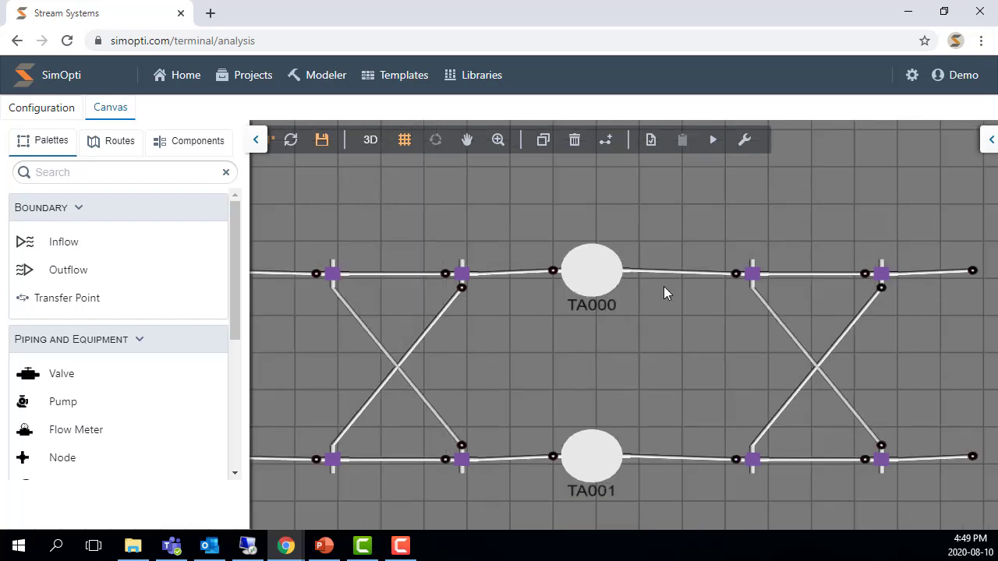
left_click_drag(748, 372, 502, 368)
left_click(718, 260)
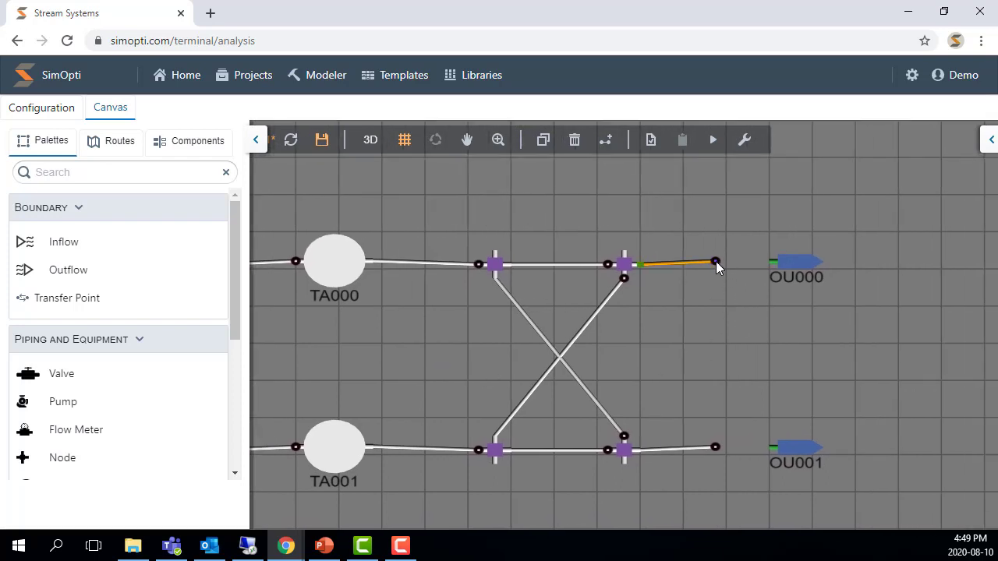
left_click_drag(715, 261, 772, 263)
left_click(716, 447)
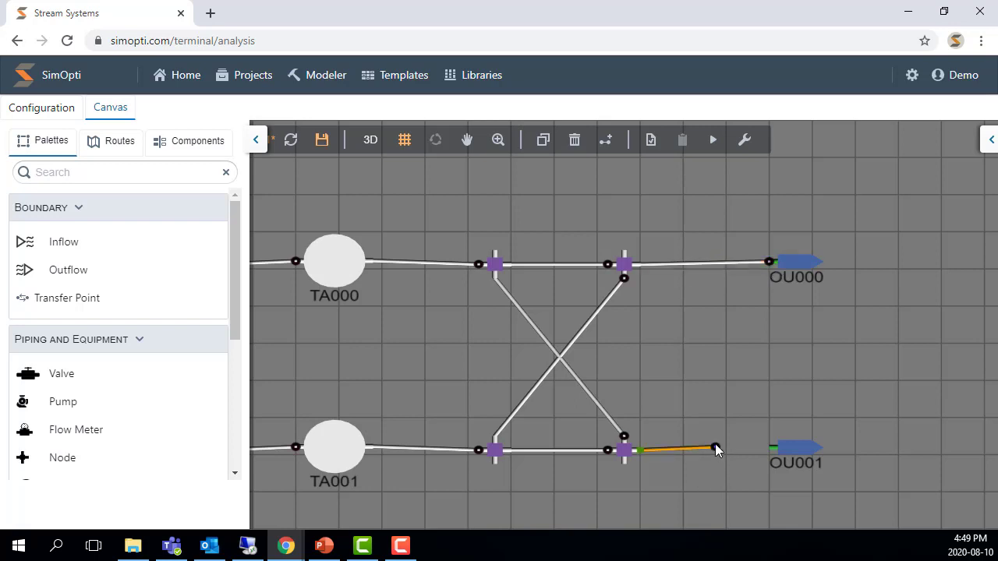
left_click_drag(715, 446, 771, 446)
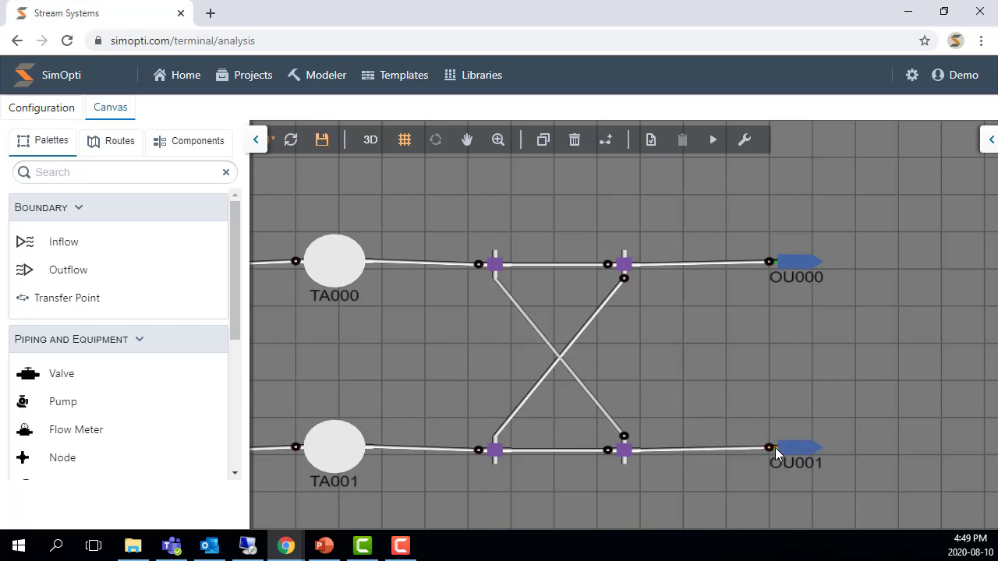
left_click(740, 365)
- Bring the whole flow model into view and save the scenario
scroll(624, 342, "down", 5)
left_click_drag(411, 348, 597, 343)
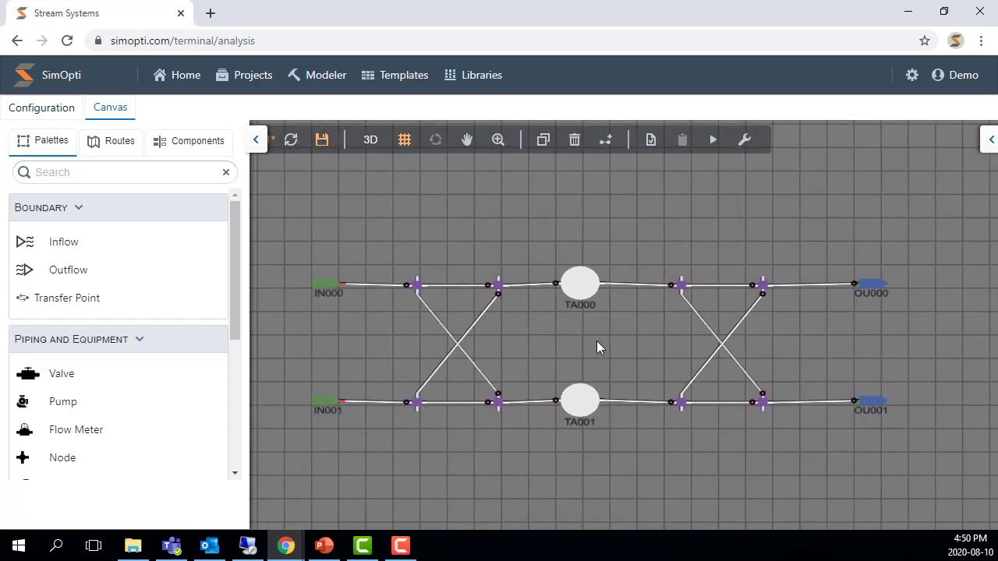
left_click(321, 138)
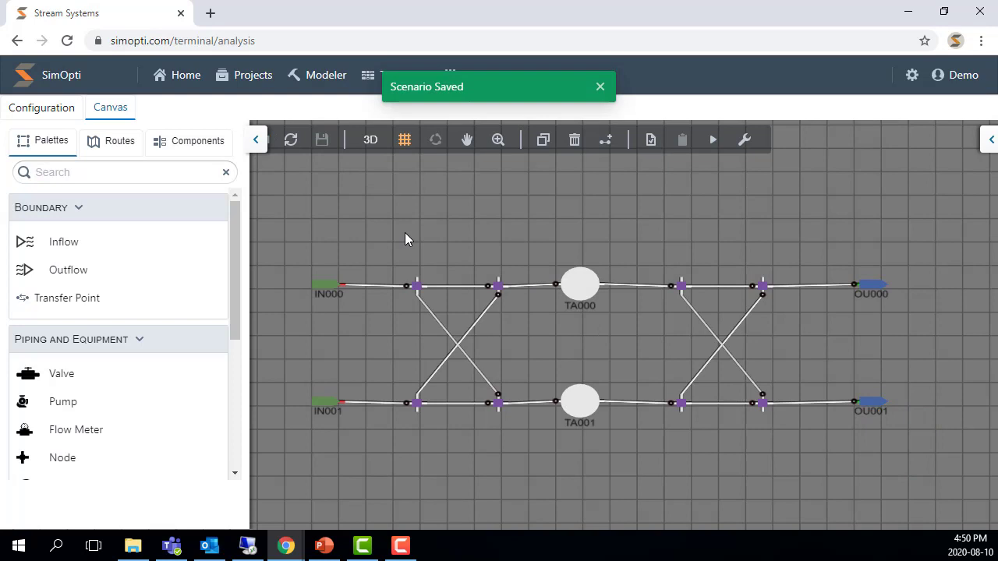